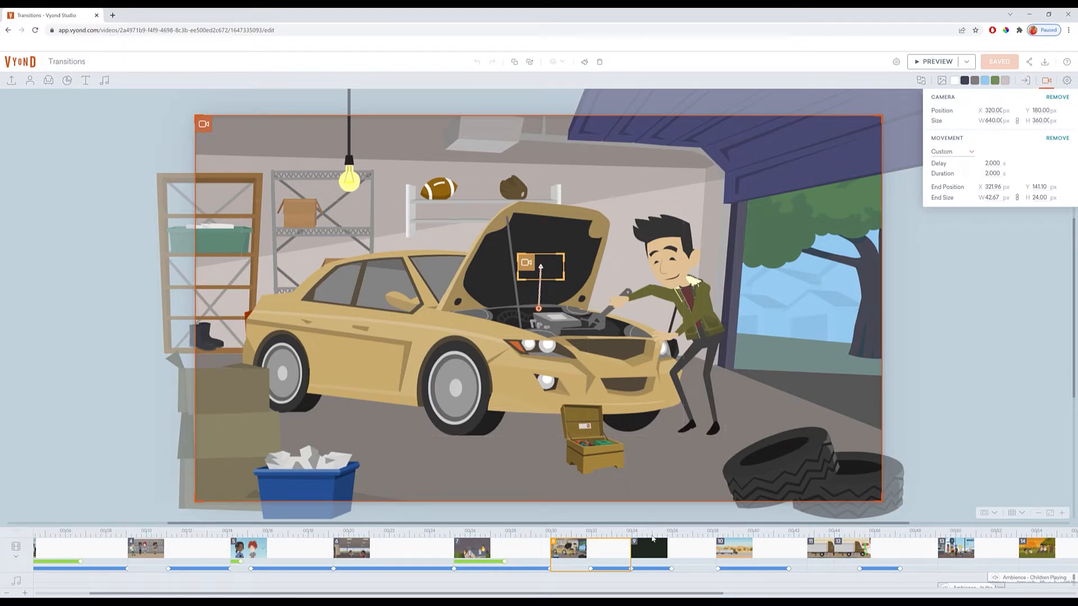
Step: View scene 9, then compare the burning-house scene 7 with the library scene 6
click(656, 553)
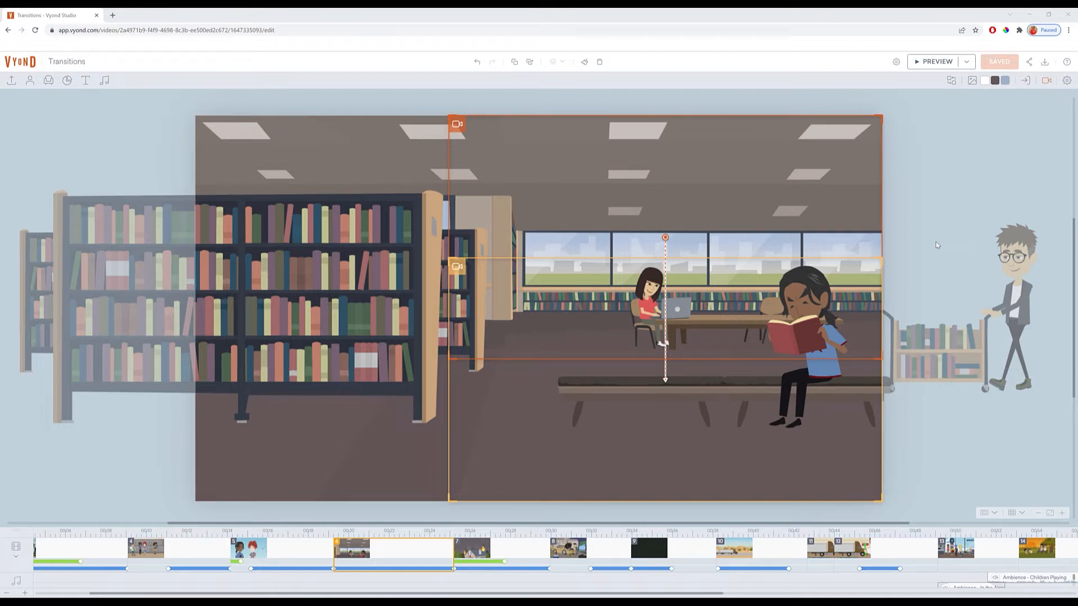
click(528, 553)
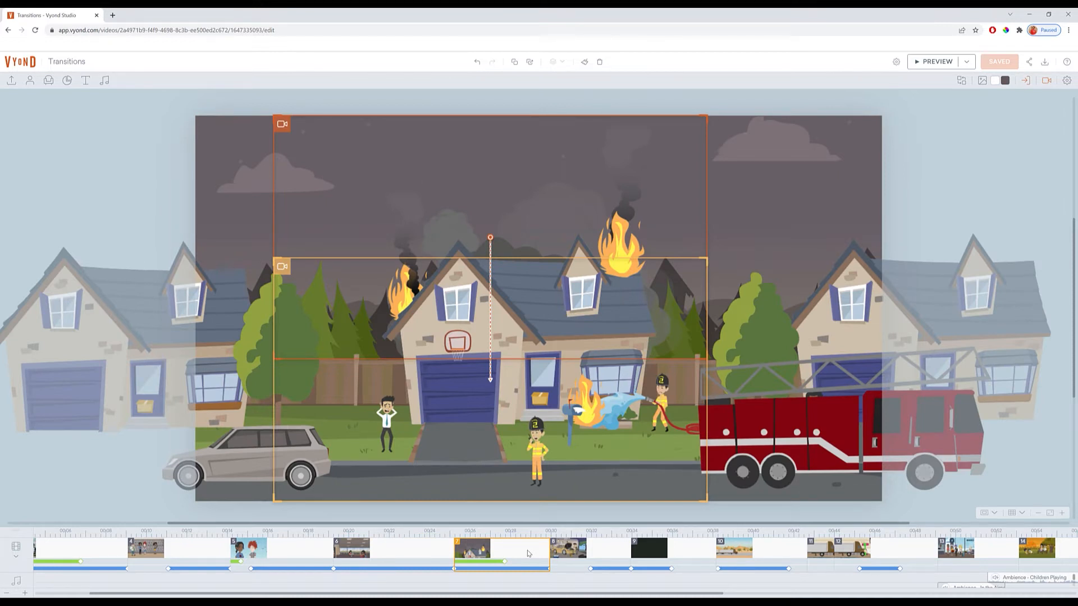
click(420, 557)
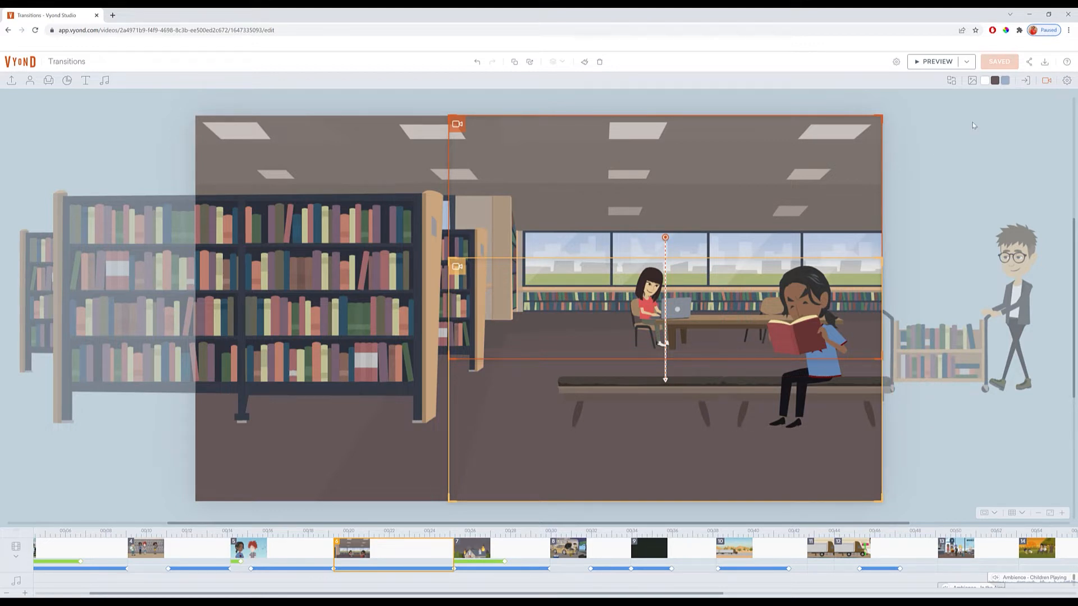
Step: Inspect the background colors of the library scene 6 and the burning-house scene 7 for comparison
click(996, 84)
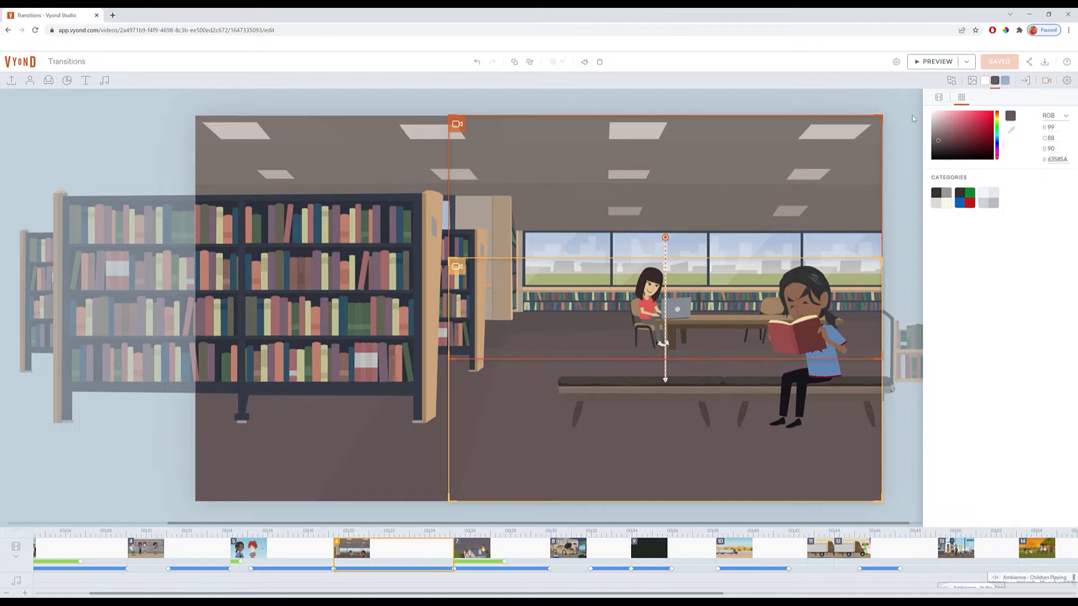
click(505, 554)
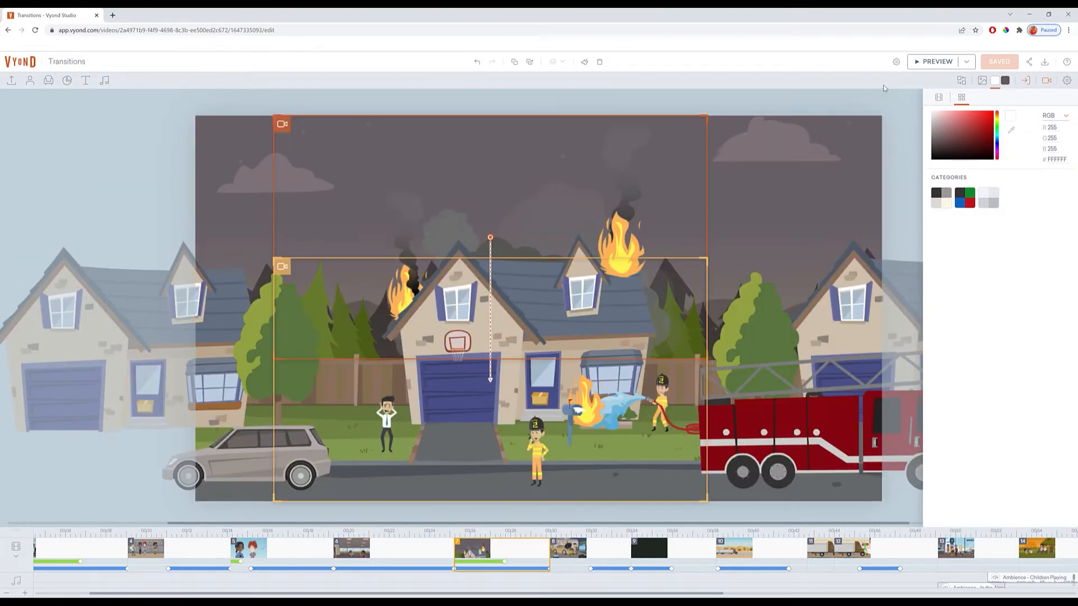
click(993, 81)
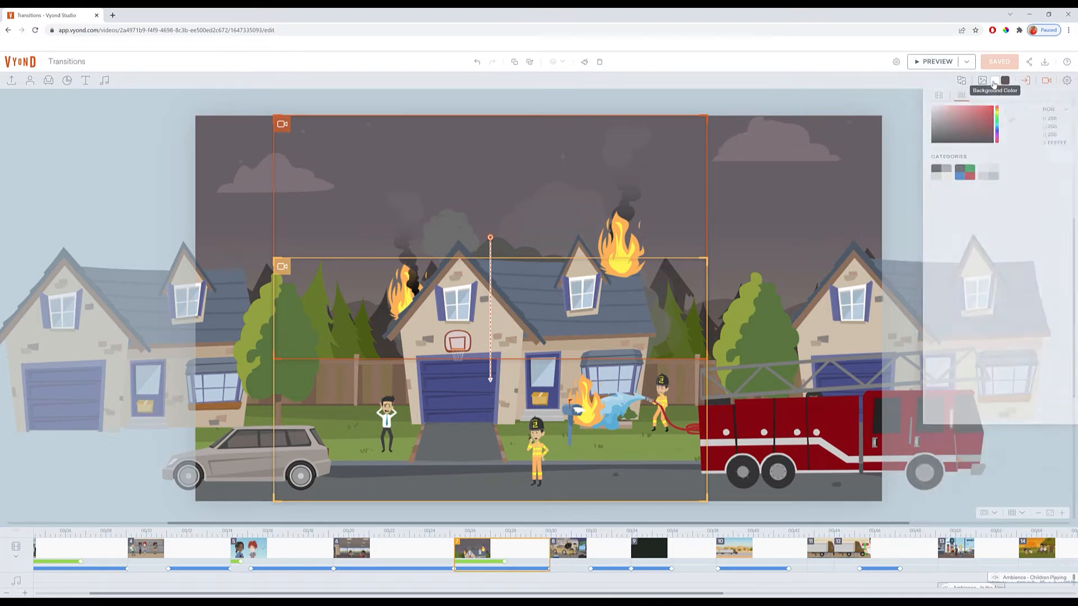
click(1006, 82)
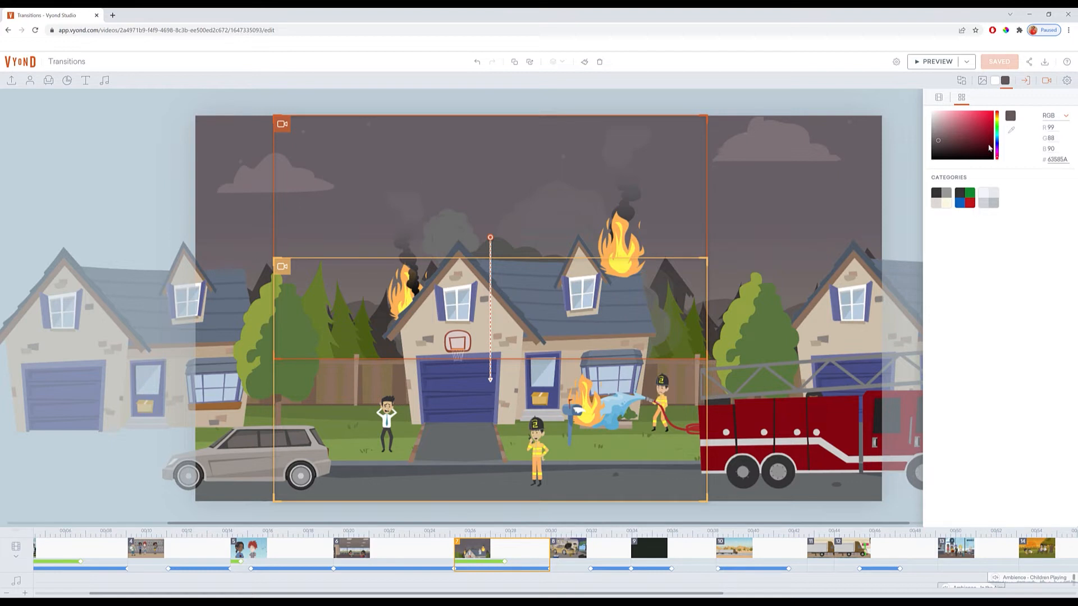
click(994, 80)
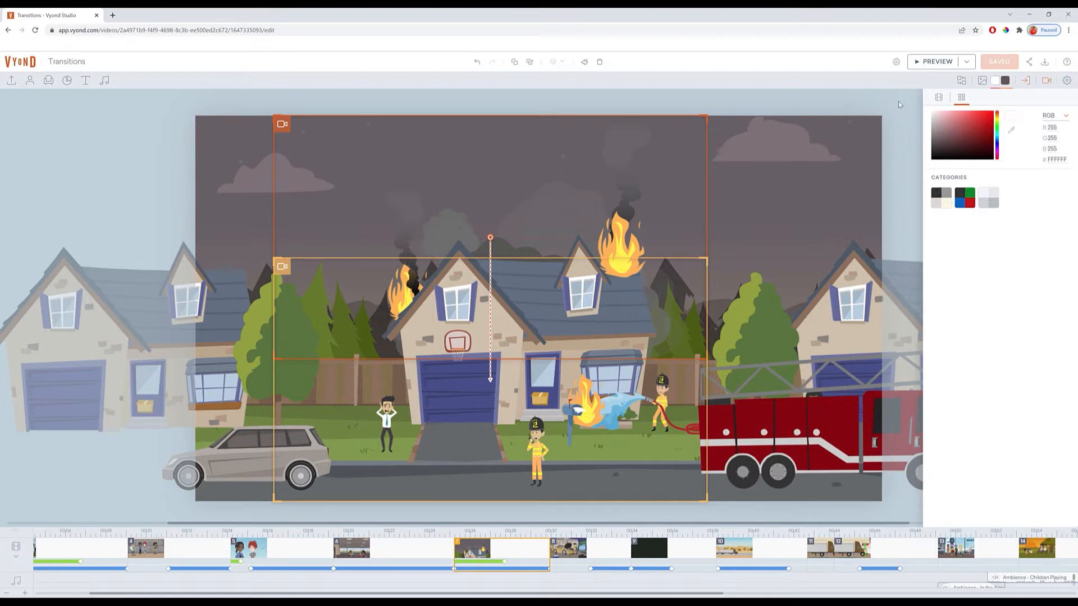
Step: Compare the camera positions and movement settings of scenes 6 and 7, and check scene 7's scene transition
click(416, 559)
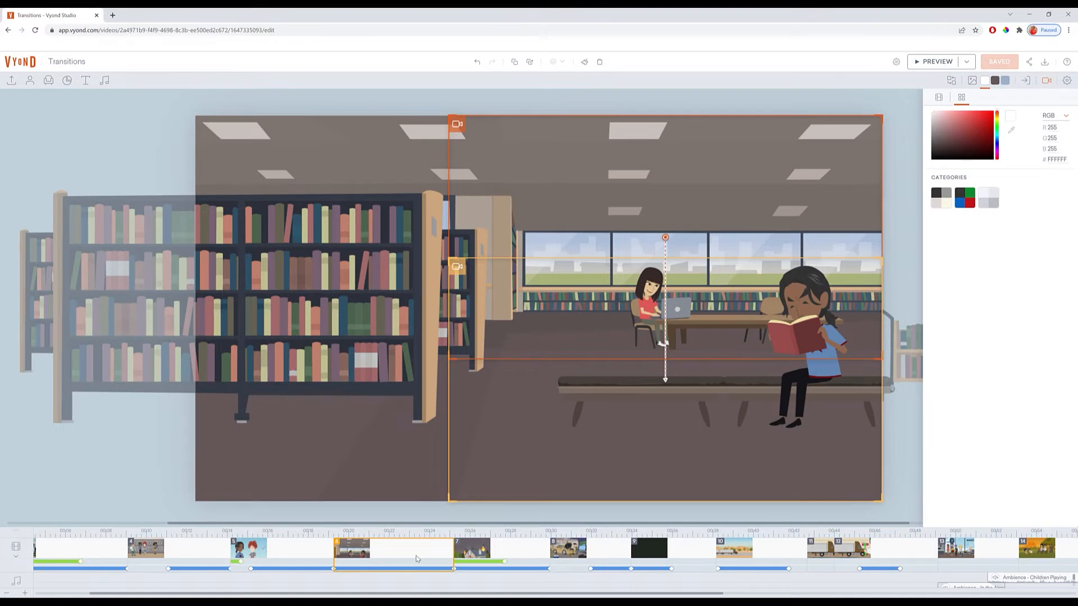
click(1045, 82)
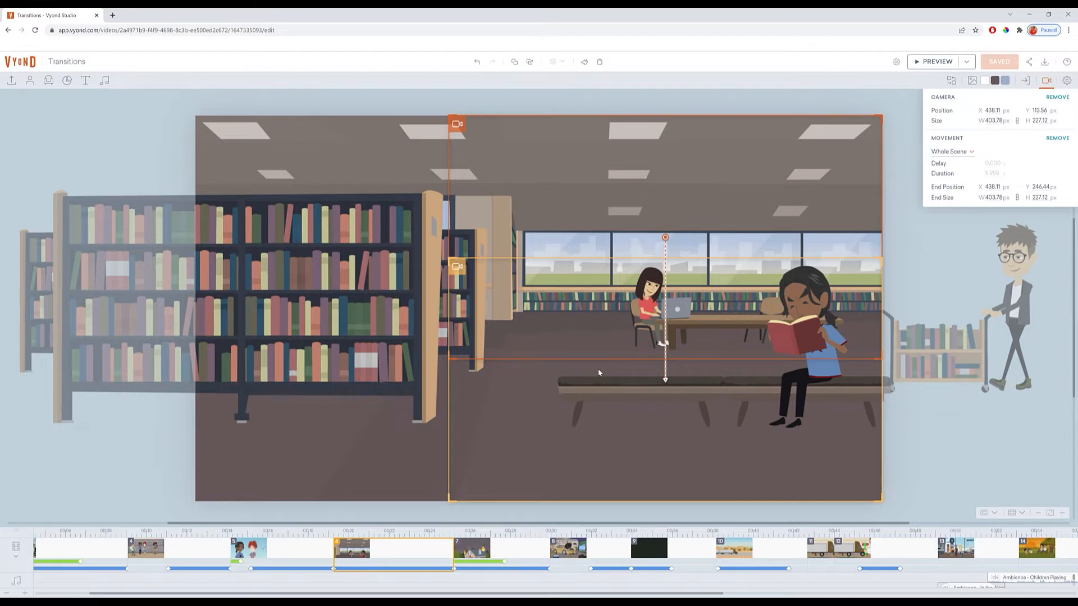
click(514, 553)
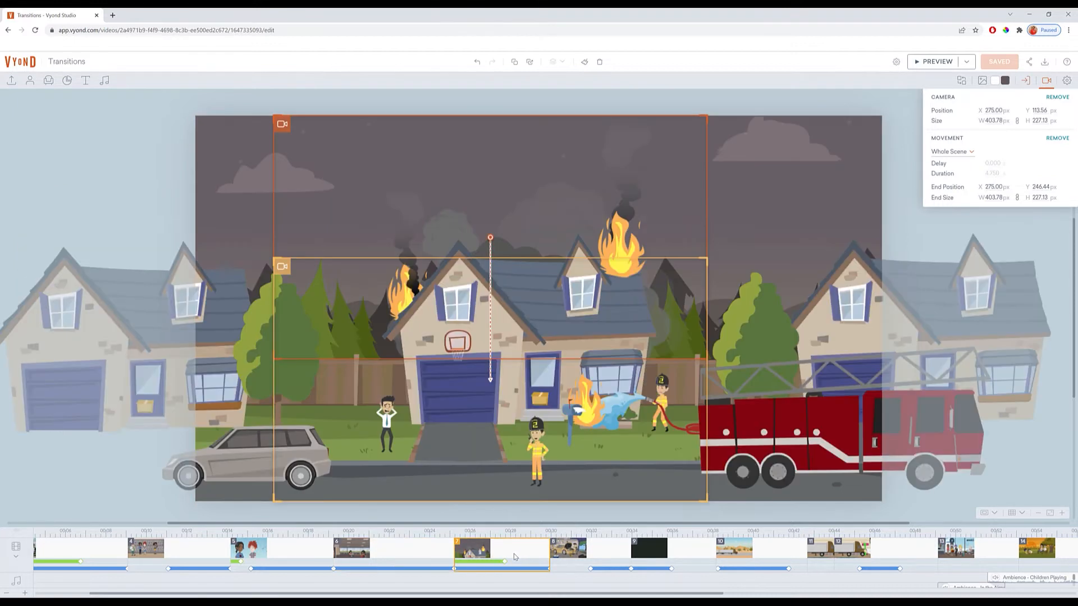
click(1025, 82)
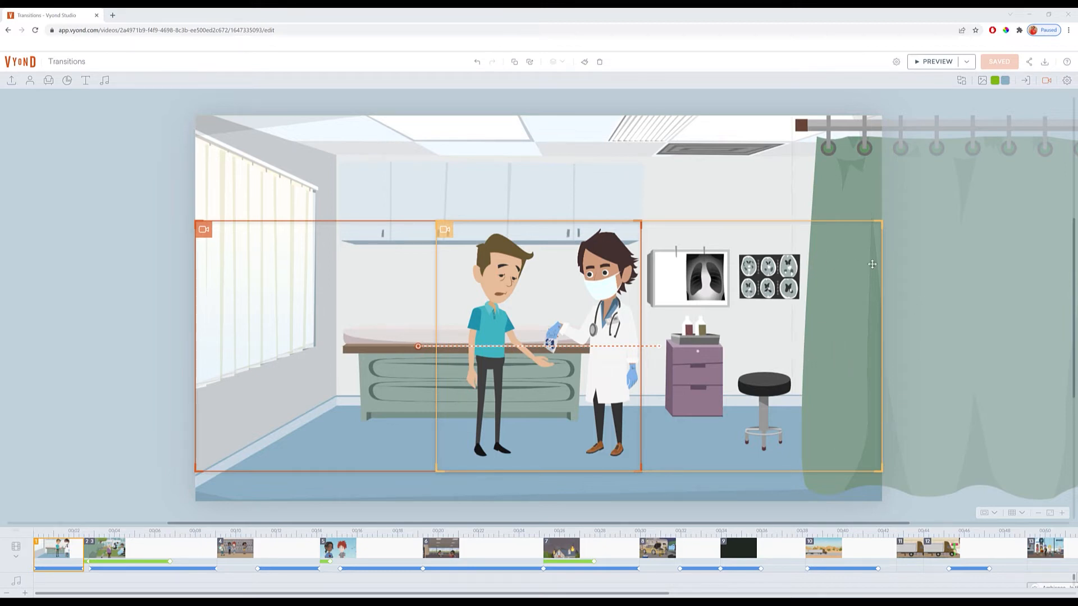
Step: Review the hospital garden scene 3 and the plain green scene 2, checking scene 2's camera settings and scene transition
click(125, 550)
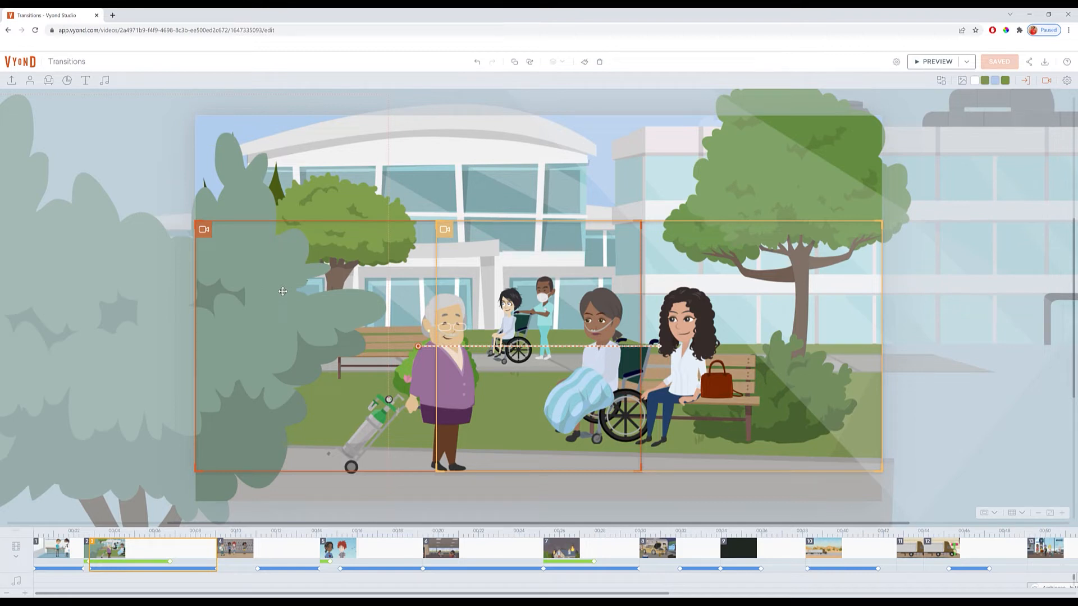
click(87, 554)
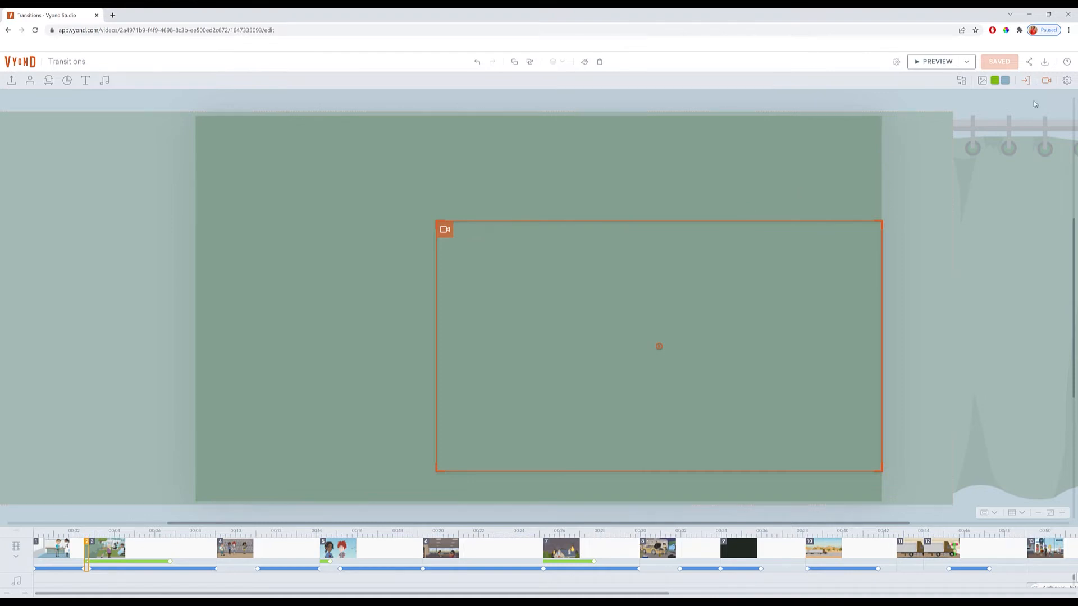
click(1045, 82)
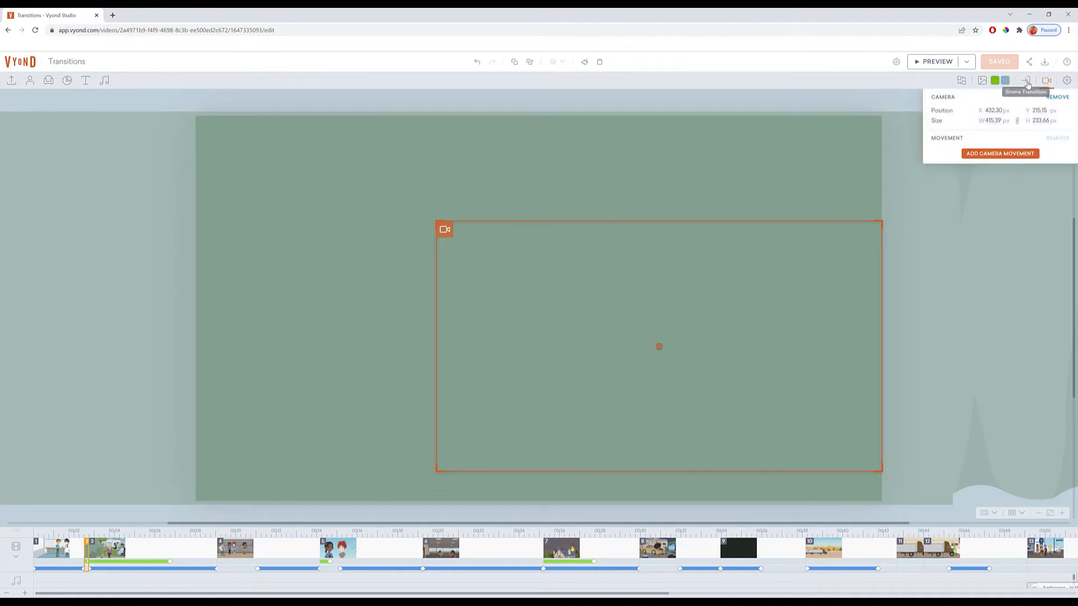
click(1026, 81)
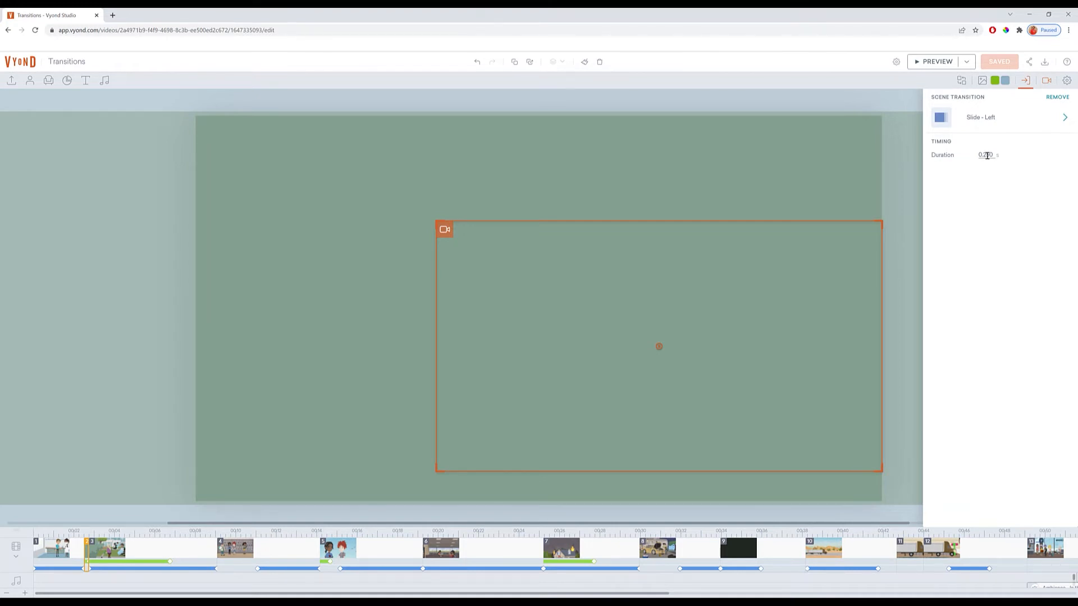
click(157, 552)
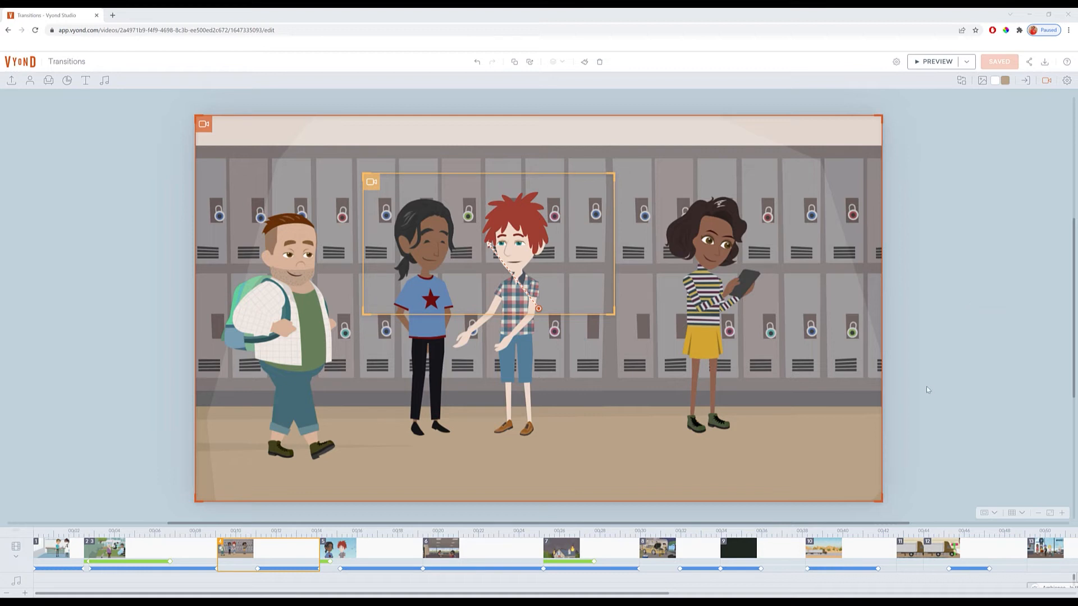
Step: Compare the beach scene 5 with the locker hallway scene 4 and check the scene transition settings
click(366, 552)
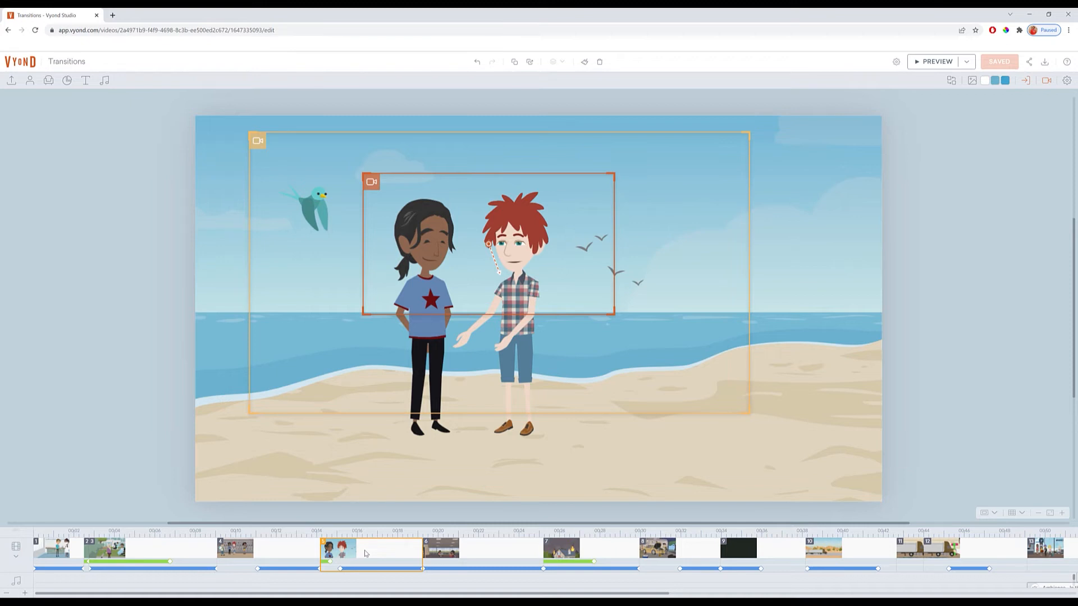
click(307, 559)
click(1027, 81)
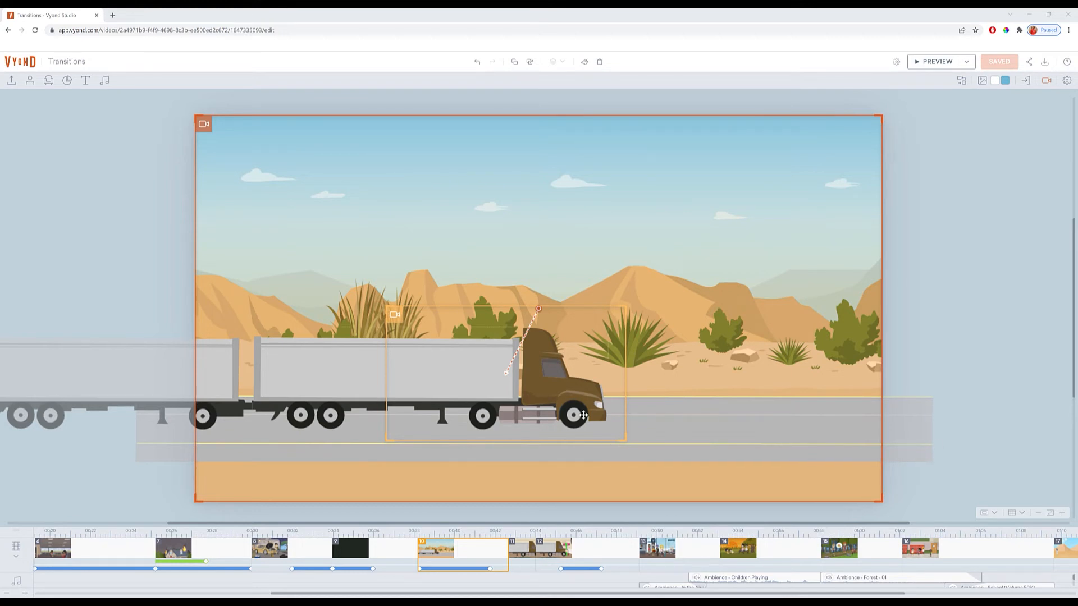
Step: Compare the truck's placement and camera framing across scenes 10, 11 and 12, including scene 12's camera movement settings
click(569, 549)
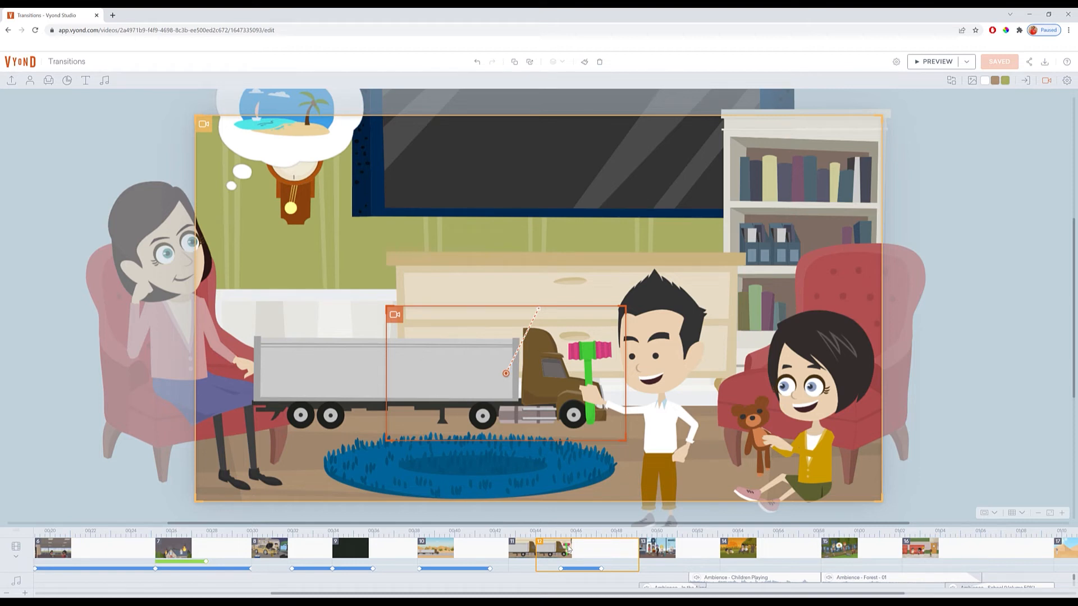
click(528, 551)
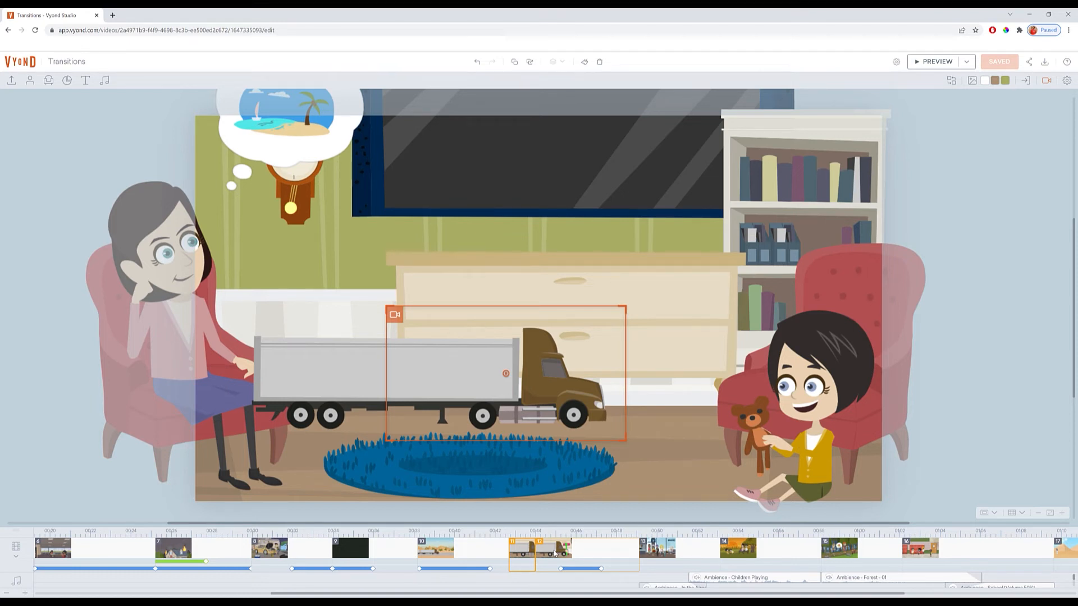
click(466, 553)
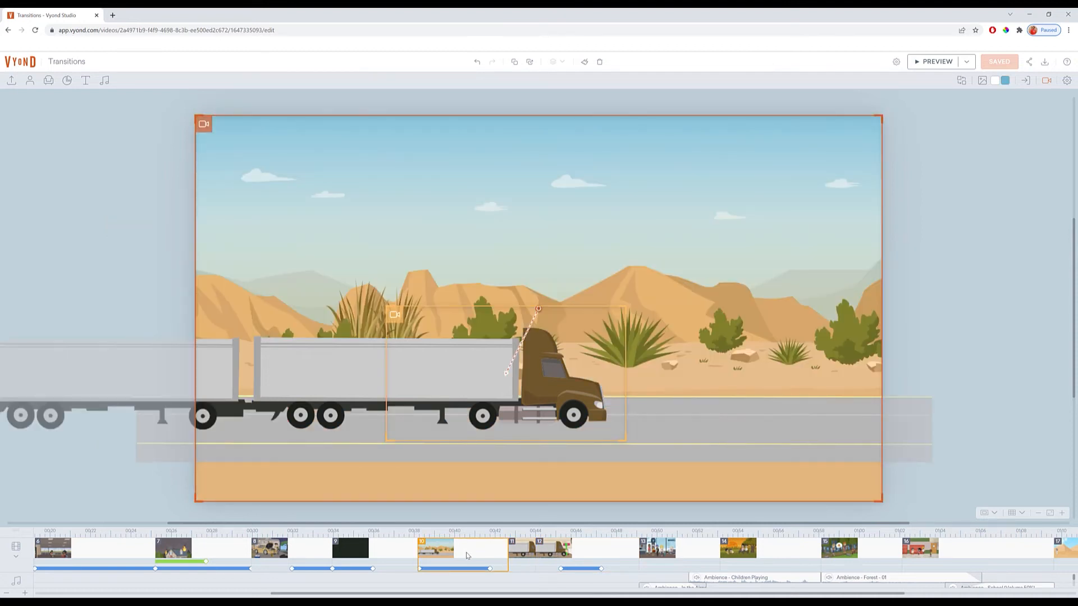
click(575, 556)
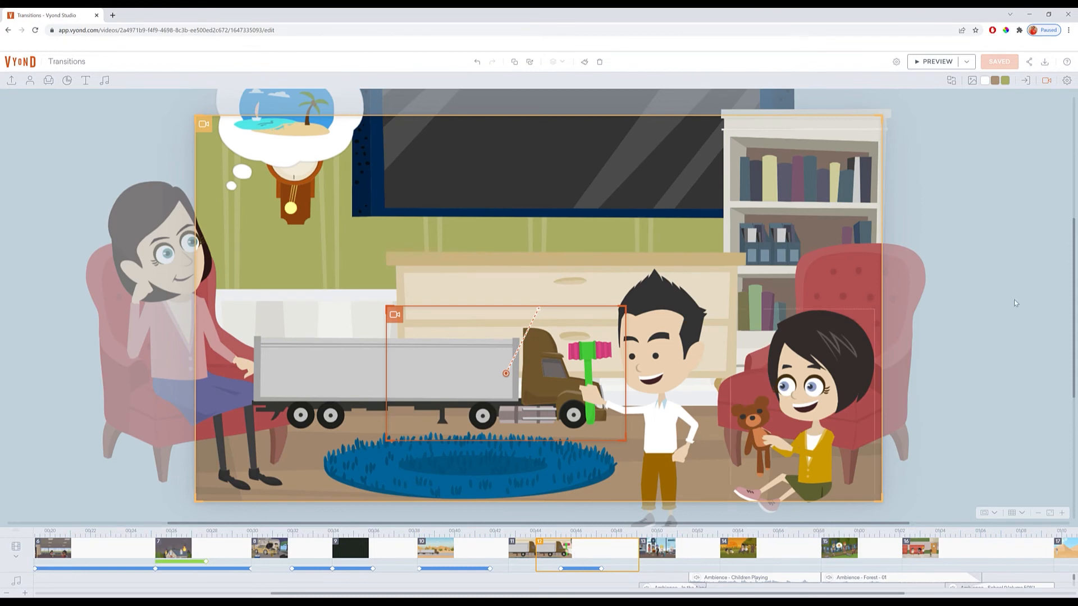
click(1047, 82)
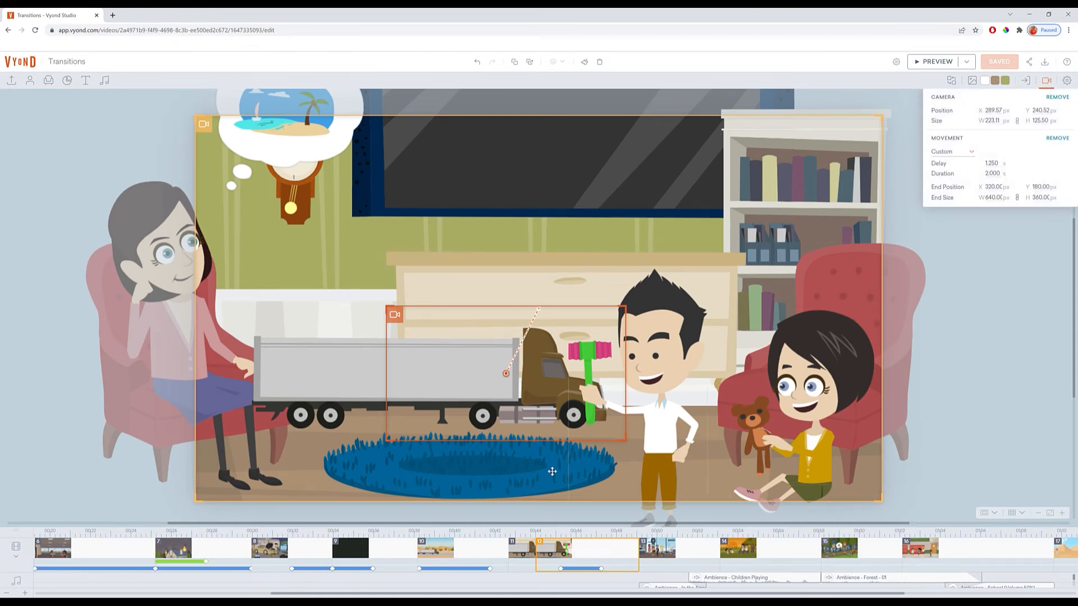
click(459, 555)
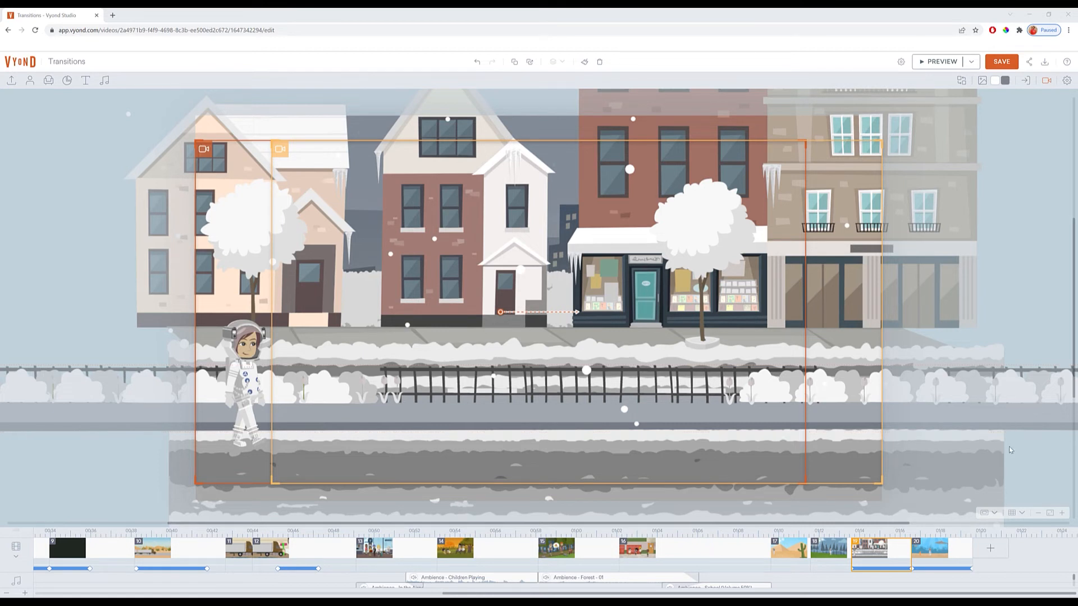
Step: Check the astronaut's motion path in the snowy street scene 19 and add a new scene with Continue Scene
right_click(879, 555)
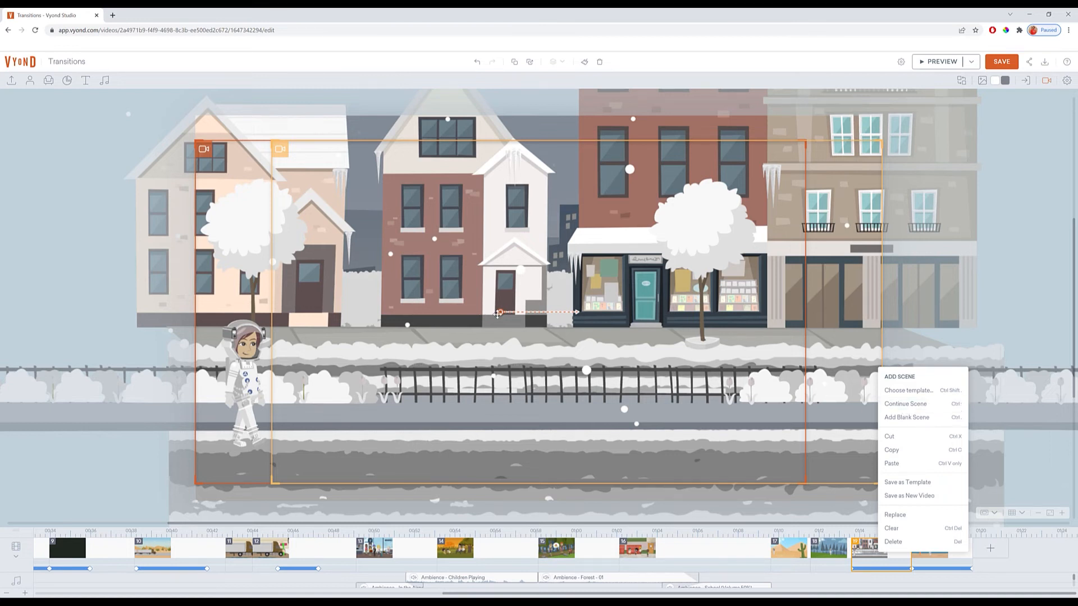
click(251, 395)
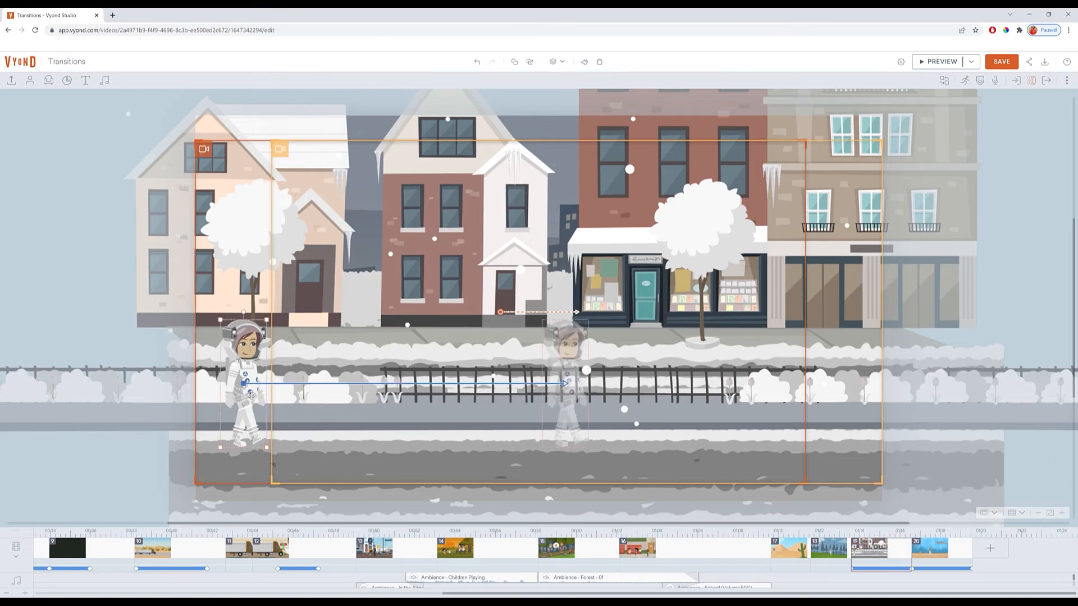
right_click(891, 557)
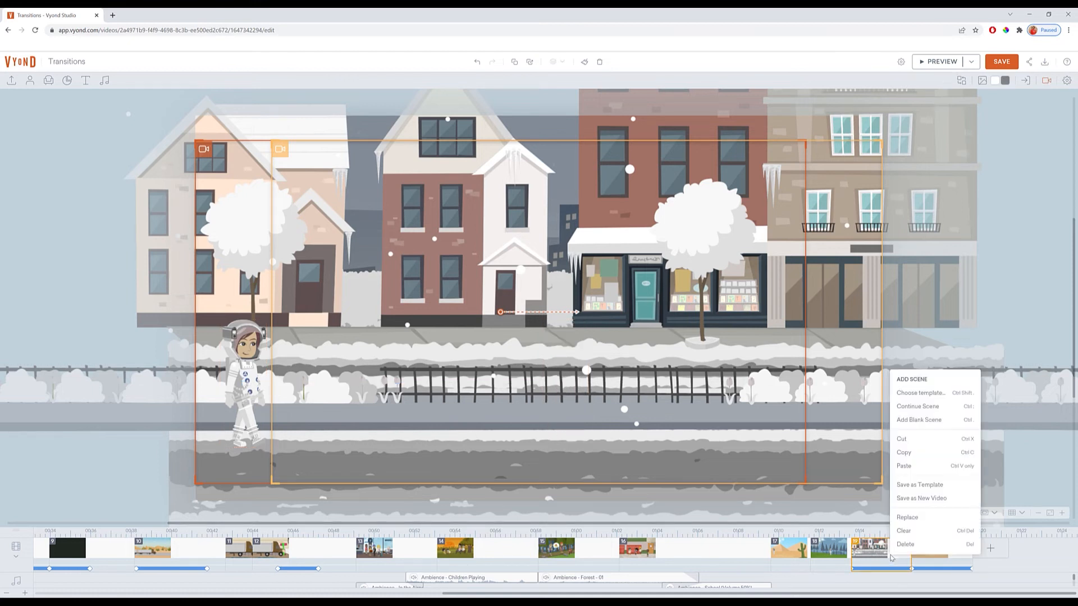
click(918, 407)
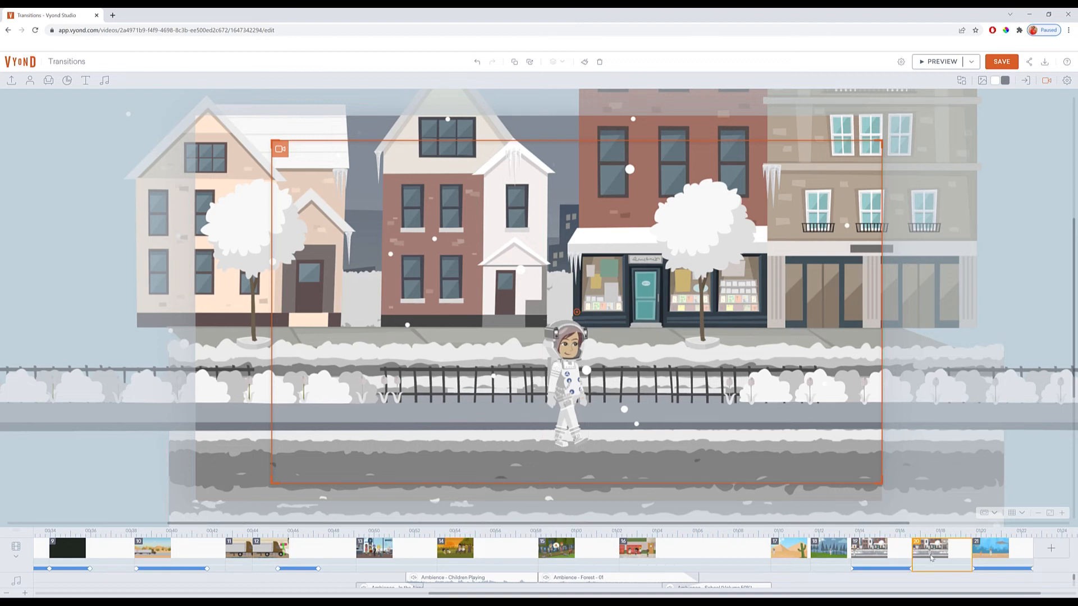
Step: Compare the astronaut's position in the snowy street scene 19 and its continuation, and view the following underwater scene
click(893, 558)
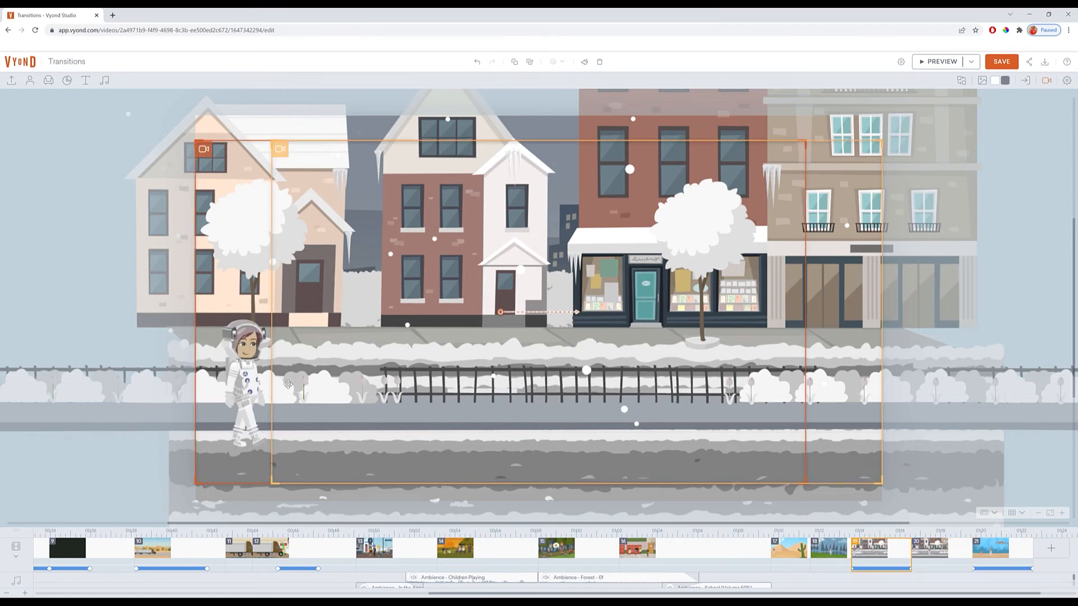
click(560, 373)
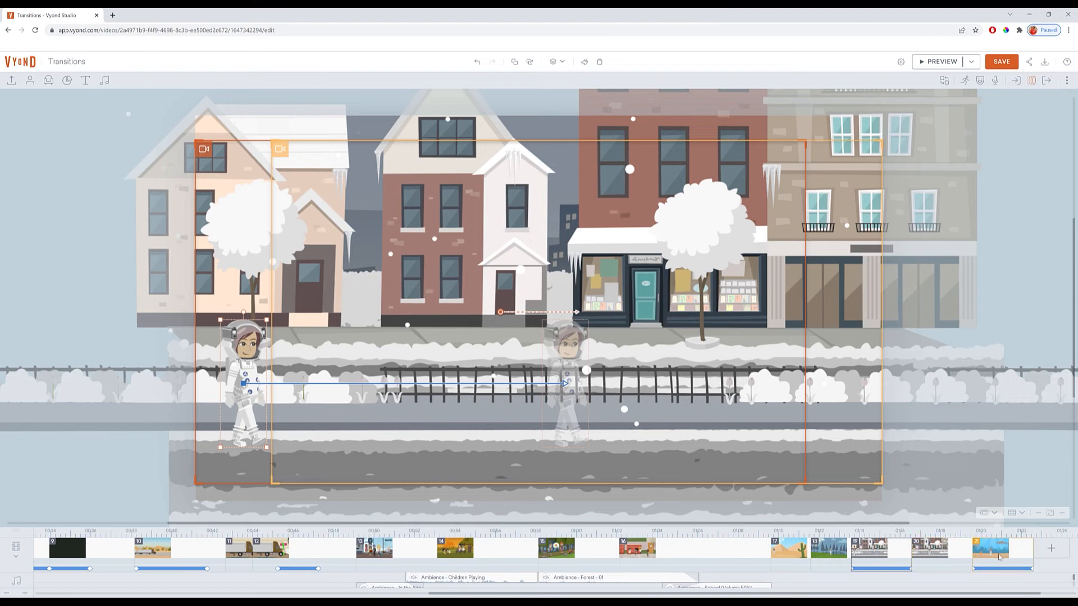
click(933, 557)
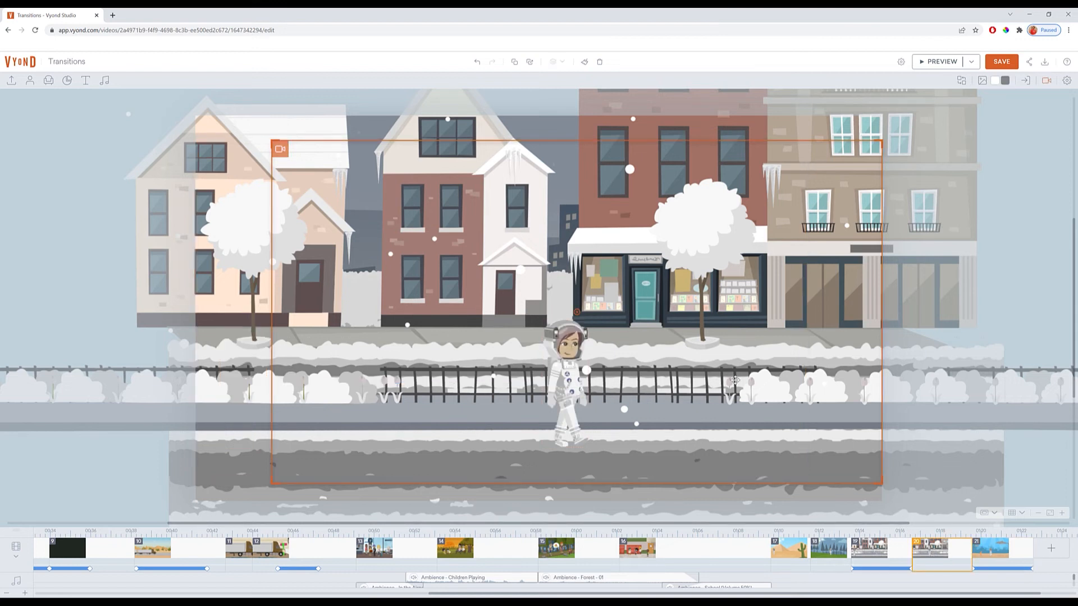
click(989, 554)
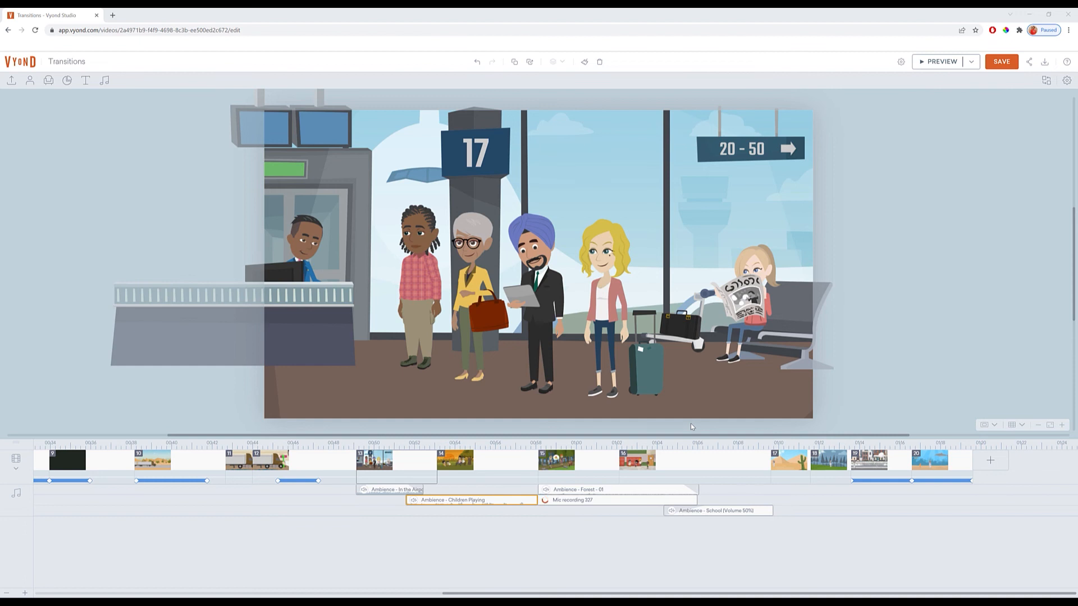
Step: View the autumn scene 14 and the school locker scene 16 above their overlapping audio tracks
click(503, 469)
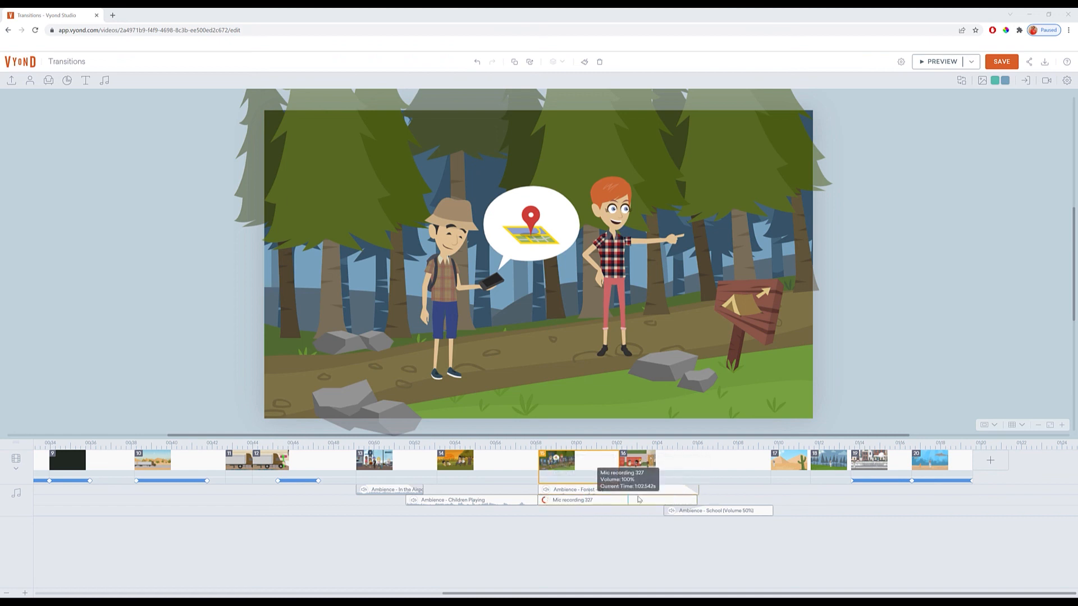
click(654, 468)
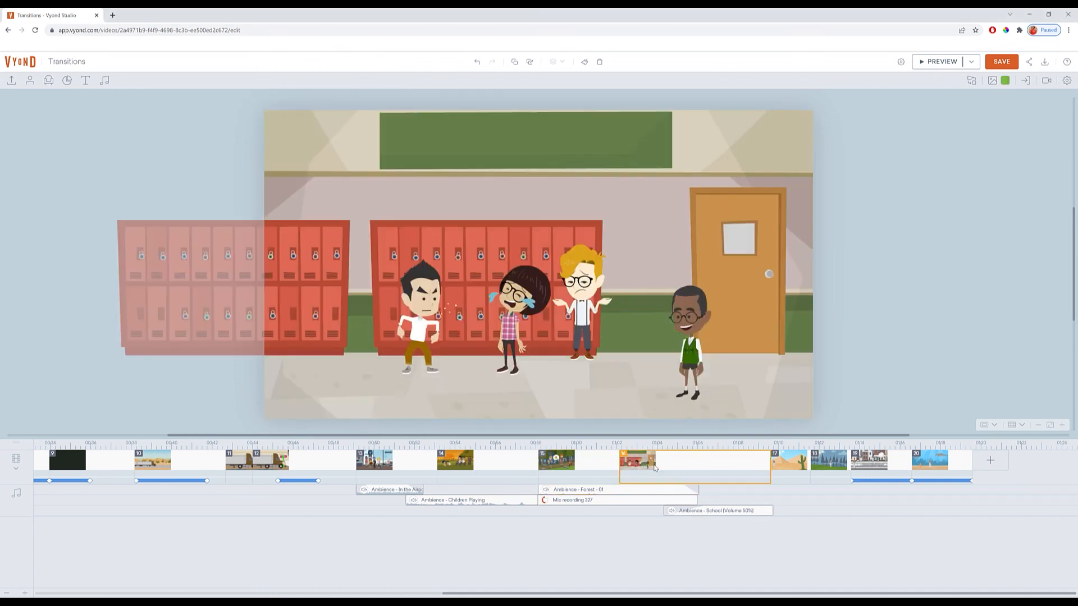